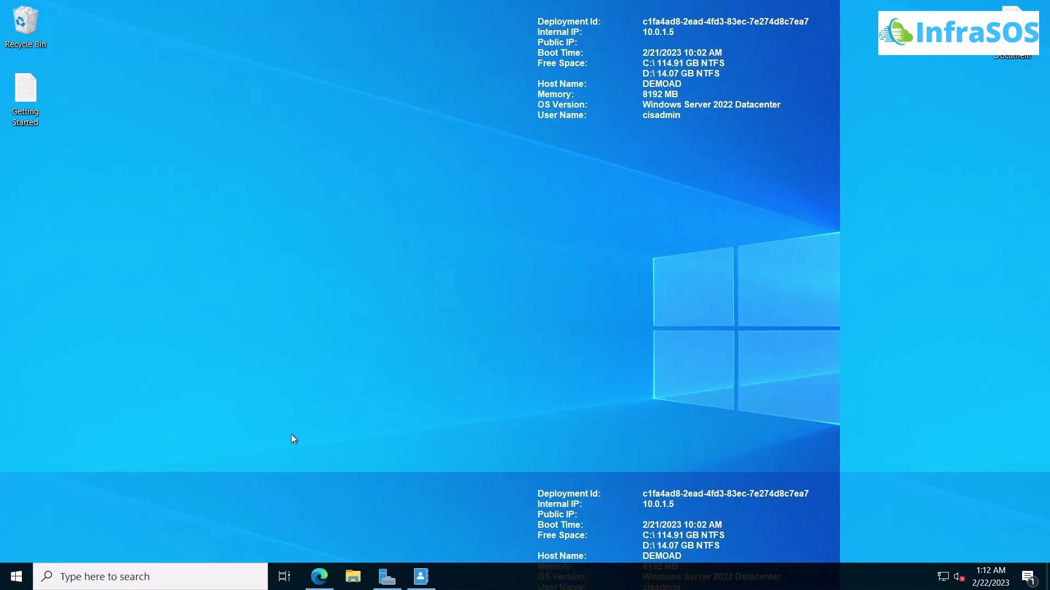
- Launch PowerShell as administrator and run Get-ADUser -Identity for a single user
left_click(163, 574)
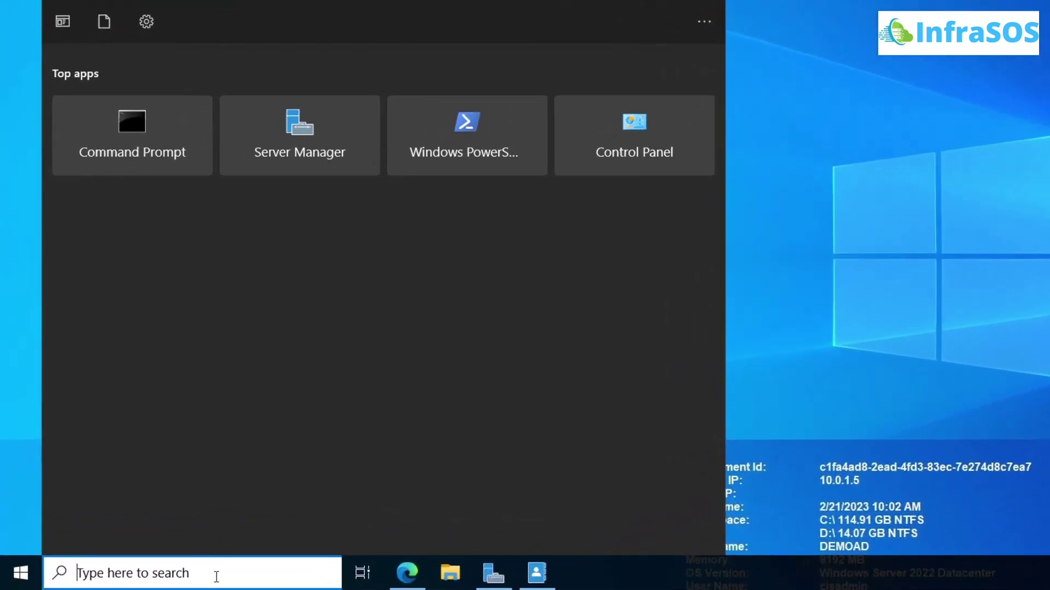
right_click(459, 138)
left_click(649, 279)
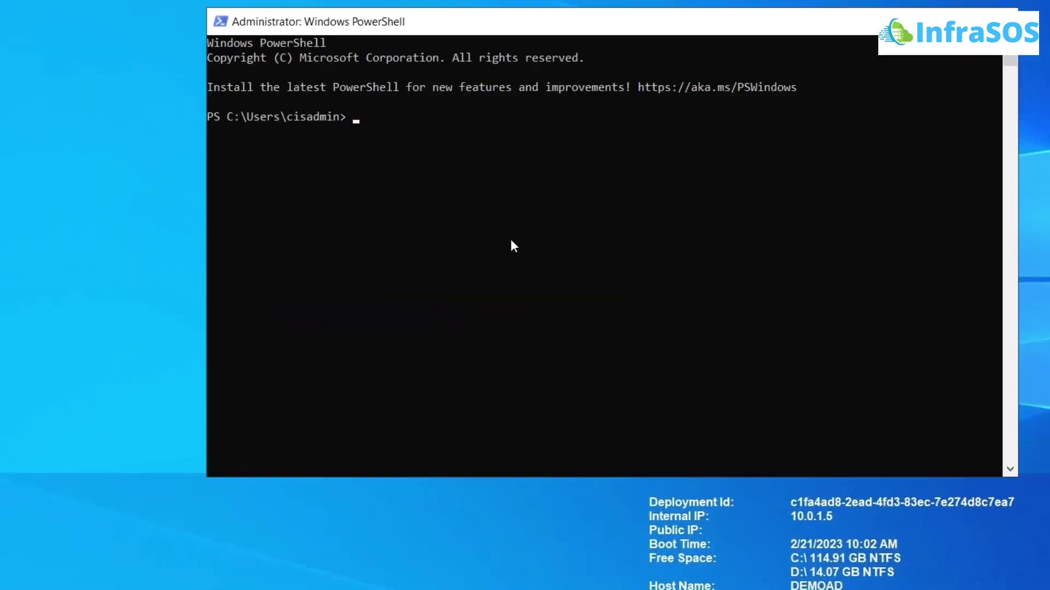
type("Get-")
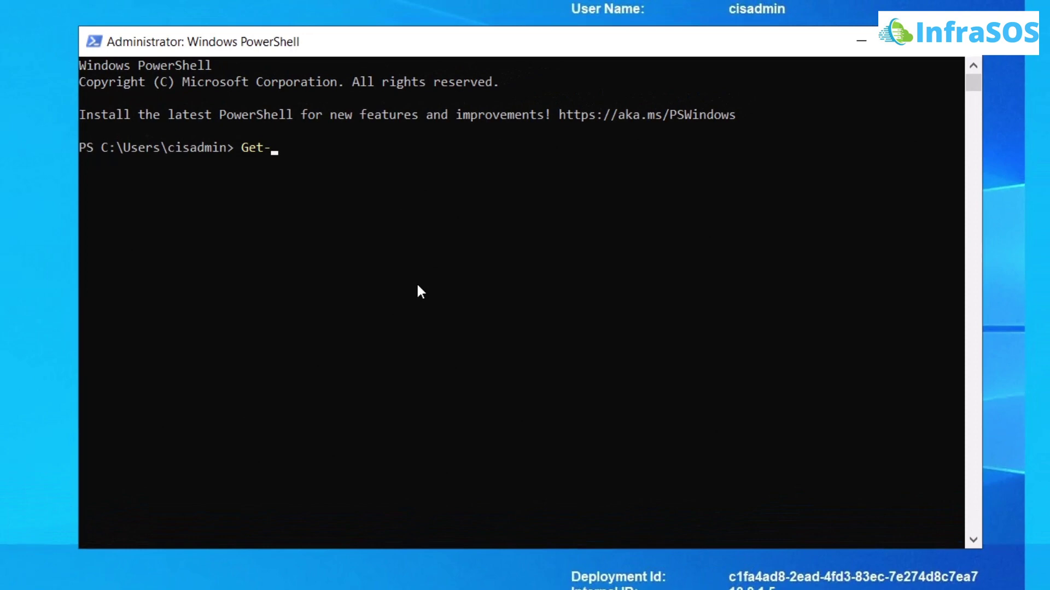
type("ADUser ")
type("-Id")
key("Tab")
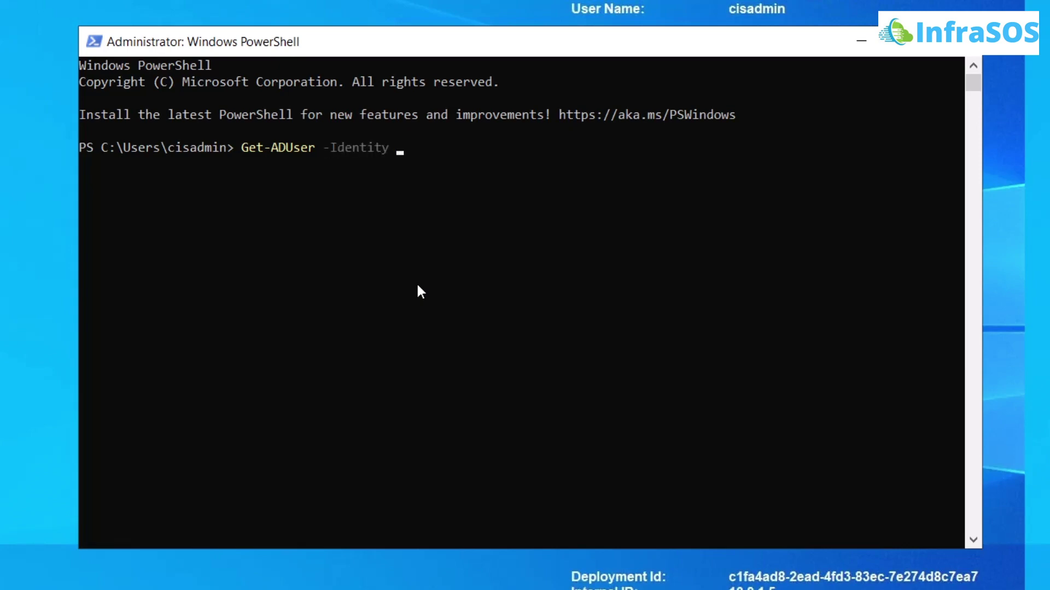
type("xyzxyz")
key("Return")
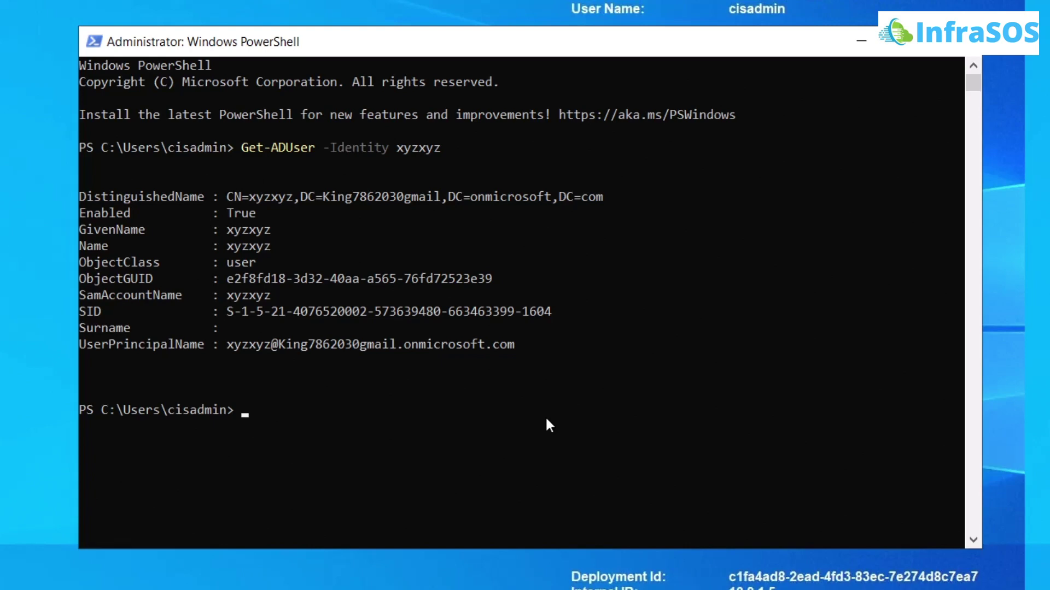
type("Get-")
type("ADUser ")
type("-Identity ")
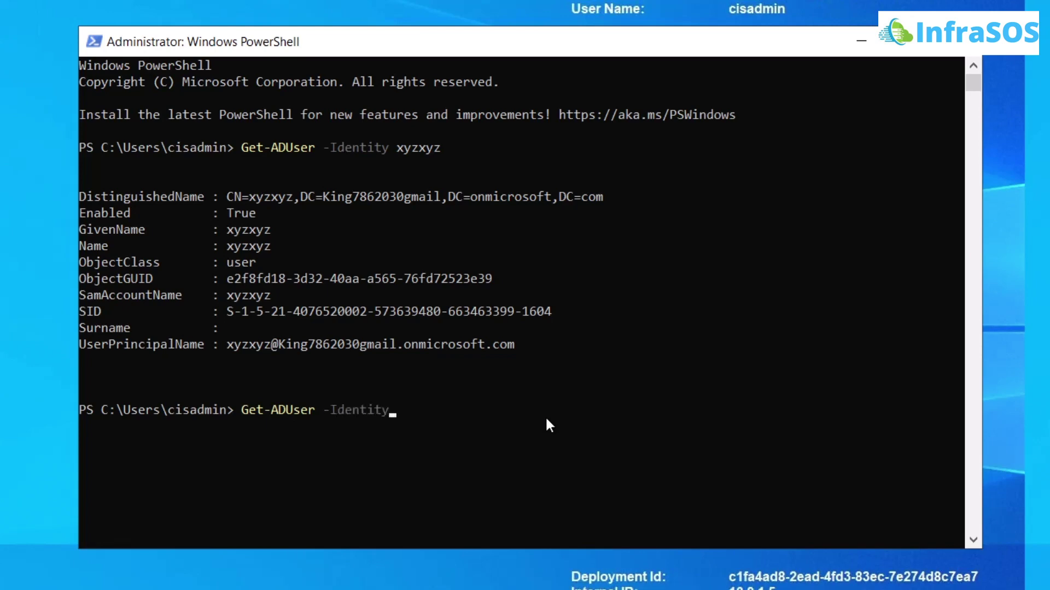
type("xyzxyz")
type(" -Properties \"\"")
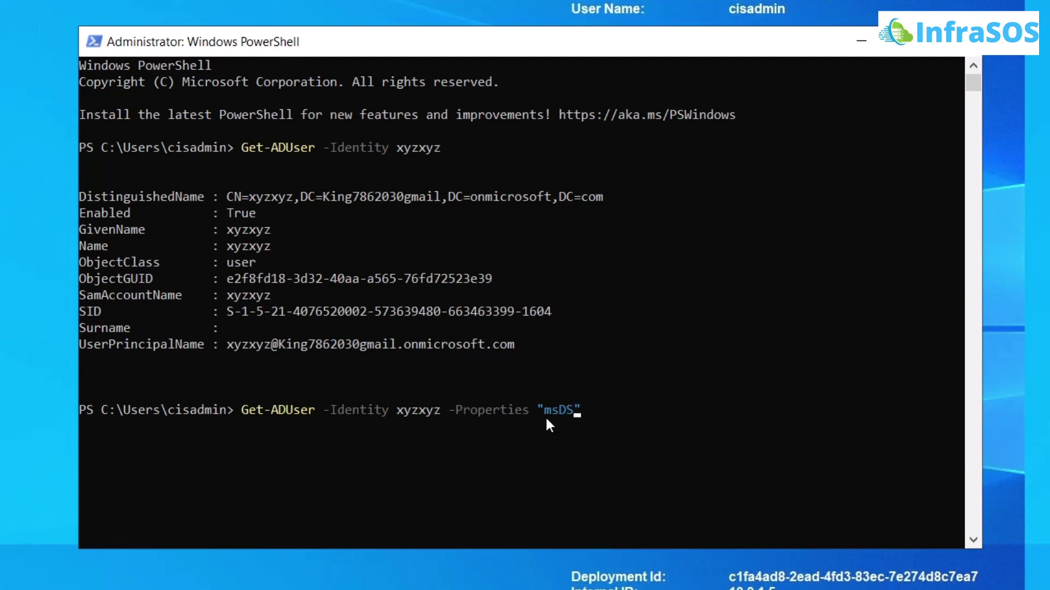
type("-")
type("UserPassworExpiryTimeComputed")
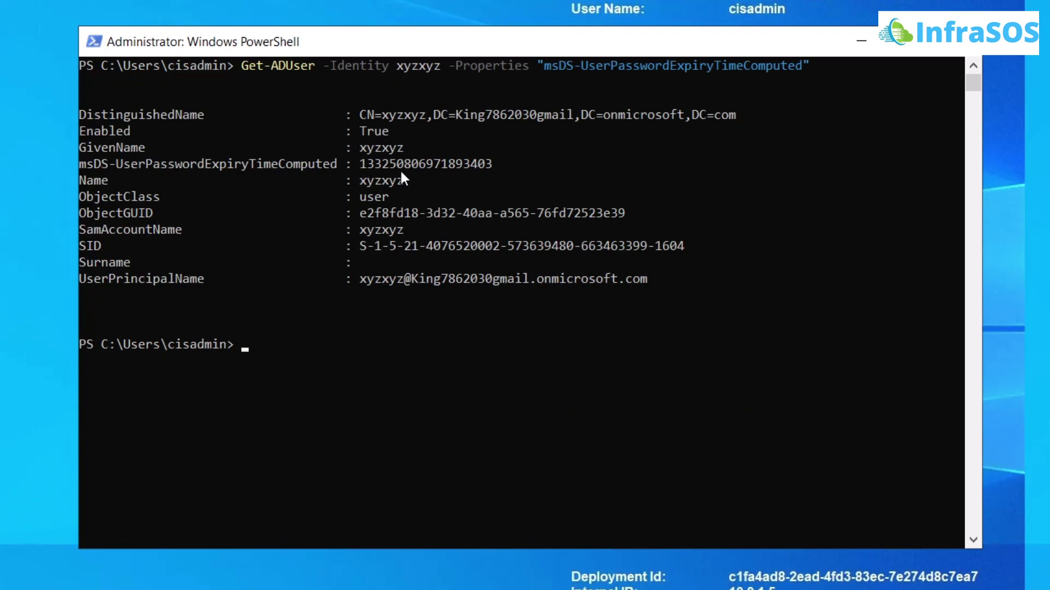
- Select the raw msDS-UserPasswordExpiryTimeComputed number and switch to the reference article in Edge
left_click_drag(359, 162, 493, 164)
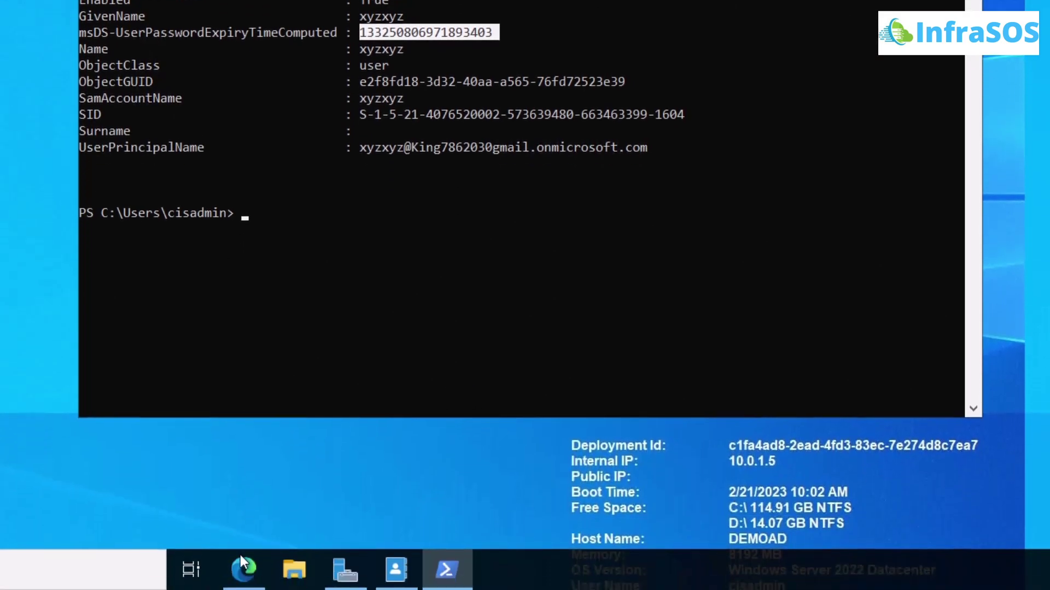
mouse_move(243, 569)
left_click(268, 470)
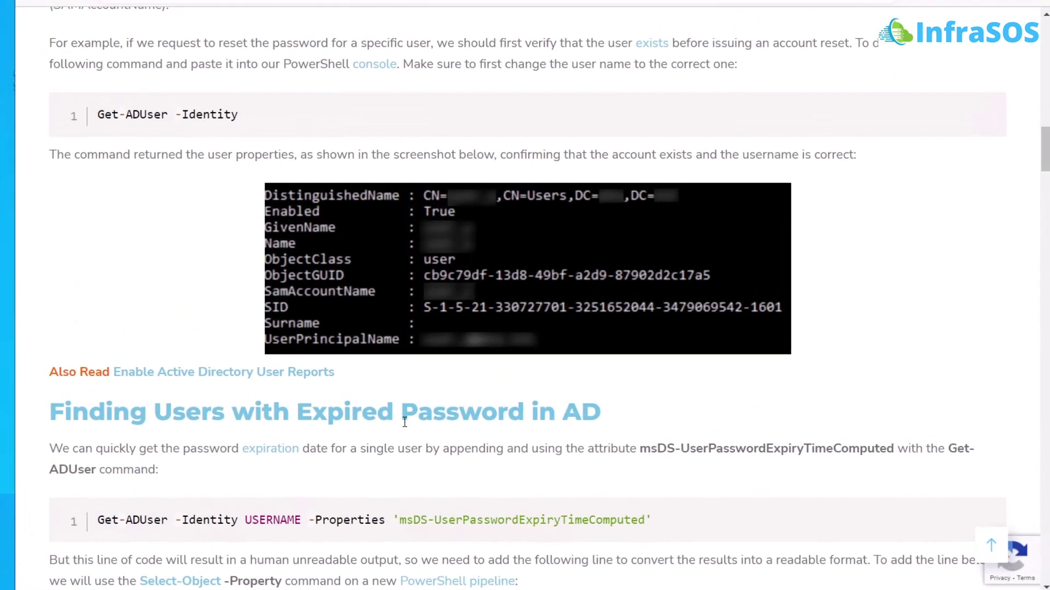
scroll(401, 414, "down", 2)
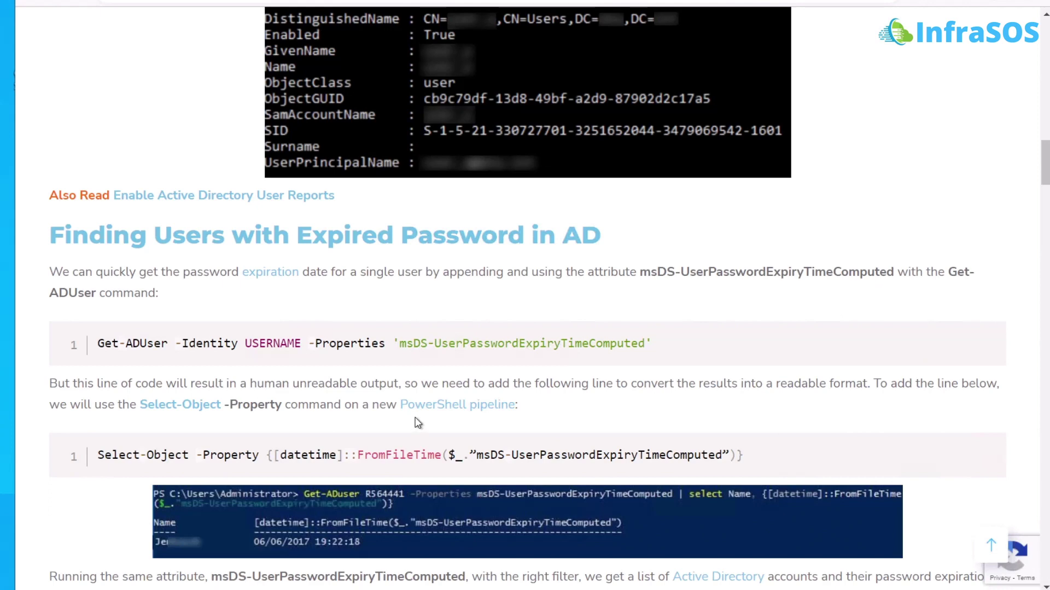
scroll(414, 423, "down", 2)
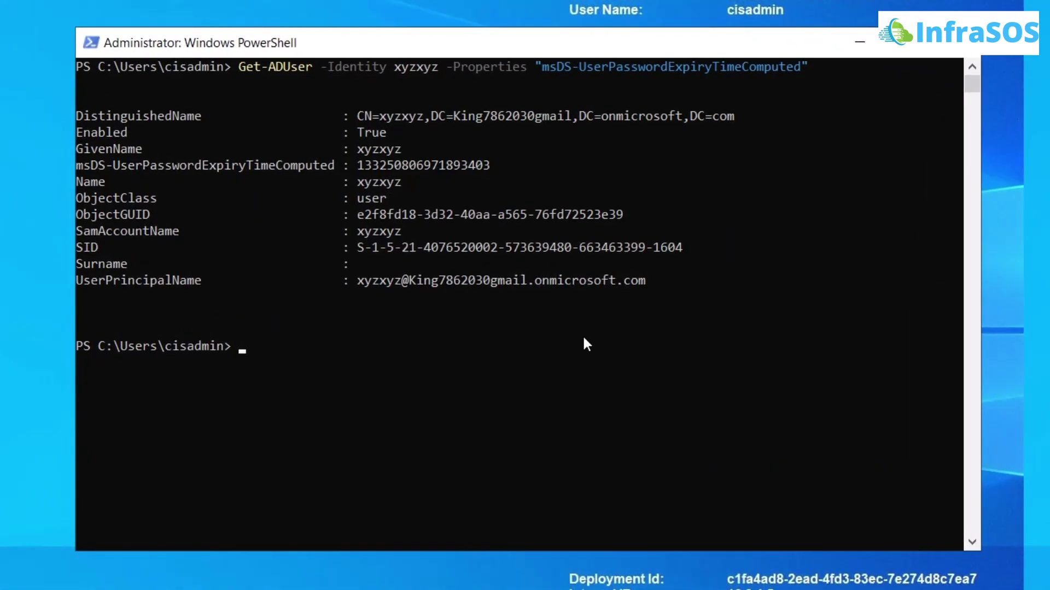
- Pipe Get-ADUser into Select-Object with [datetime]::FromFileTime, then copy the article's all-users command
right_click(699, 345)
key("Left")
key("Left")
key("Left")
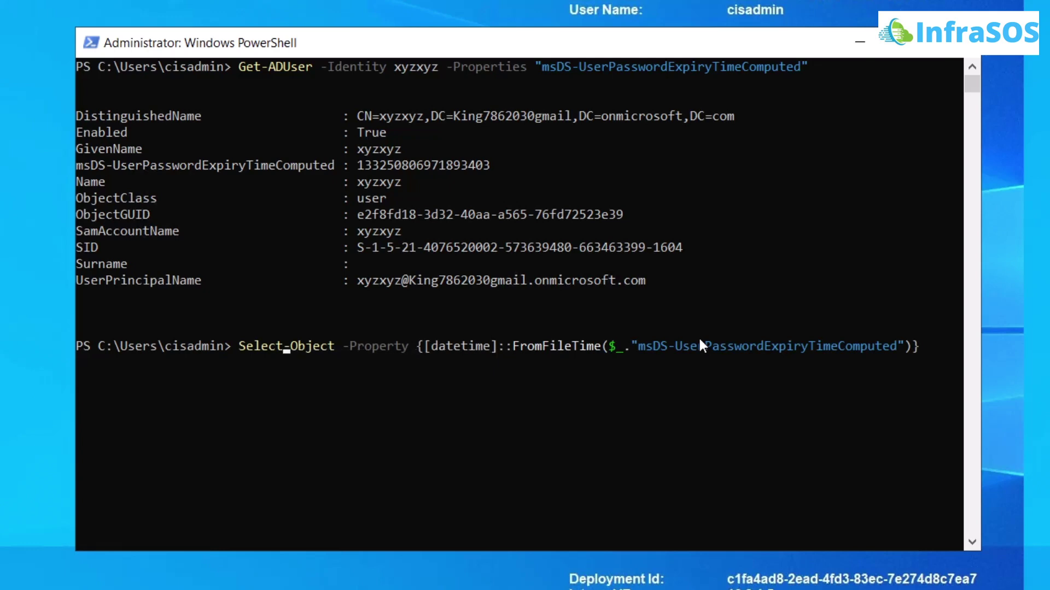
key("Left")
key("Left")
key("Left")
type("|")
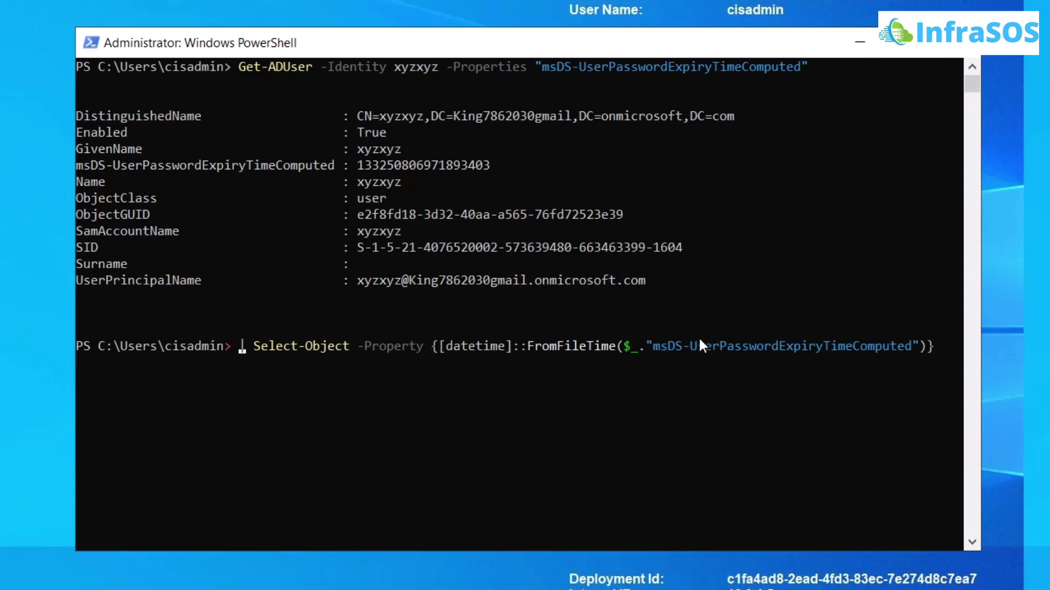
right_click(699, 342)
key("Return")
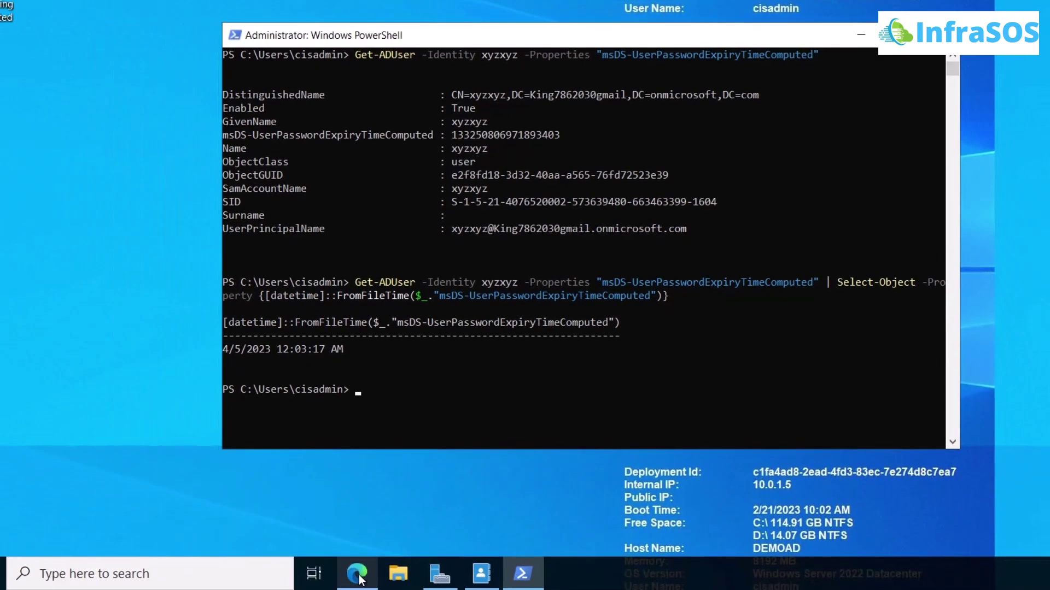
left_click(357, 573)
scroll(386, 422, "down", 1)
mouse_move(68, 329)
left_mouse_down()
mouse_move(1044, 330)
mouse_move(1004, 329)
mouse_move(976, 351)
left_mouse_up()
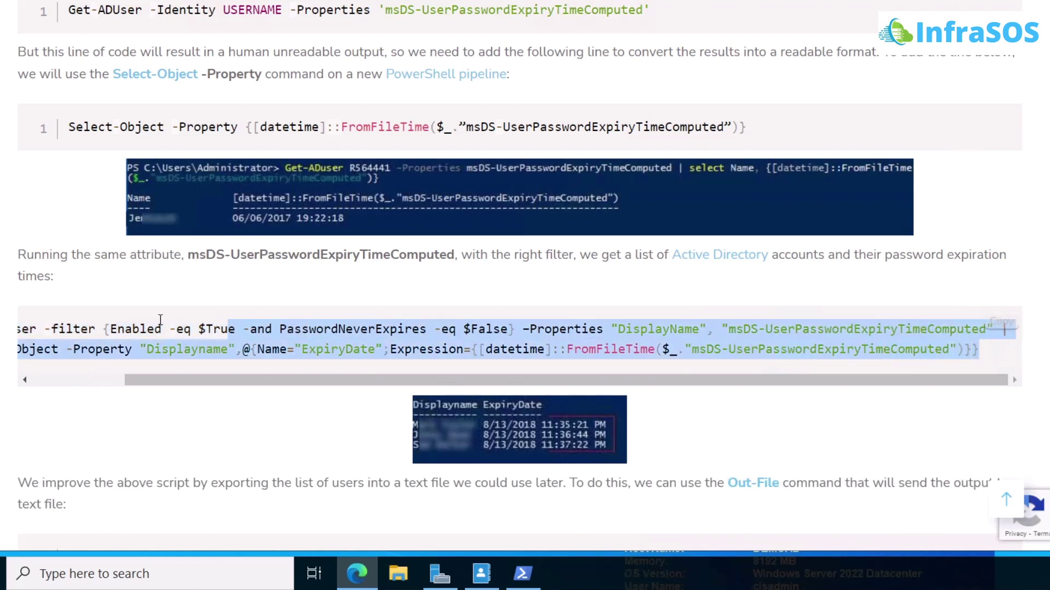
key("alt+Tab")
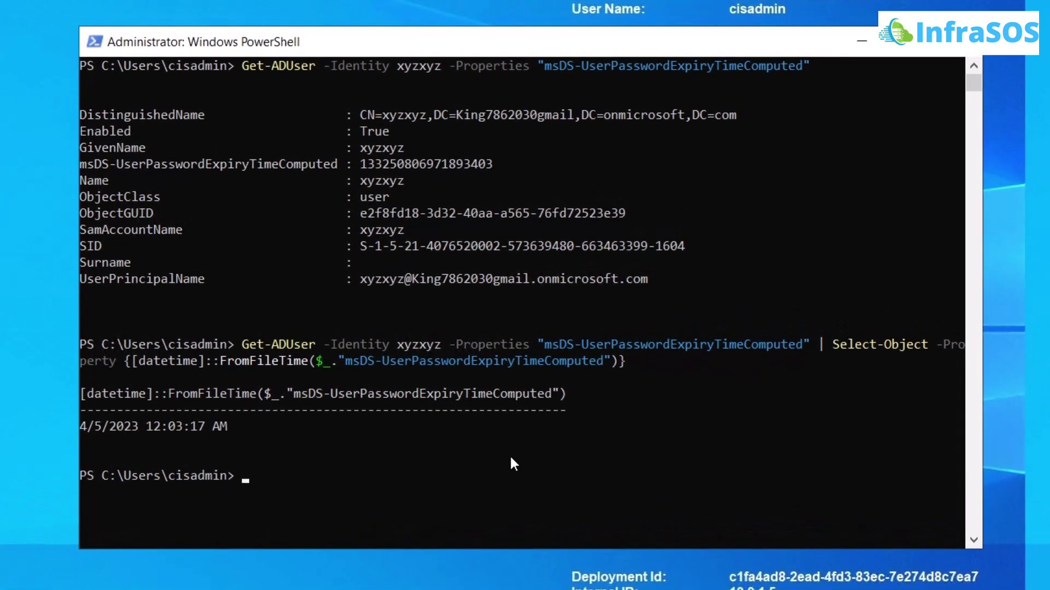
- Run the Enabled/PasswordNeverExpires-filtered Get-ADUser query, listing xyzxyz expiring 4/5/2023
type("Get-ADUser -filter {Enabled -eq $True -and PasswordNeverExpires -eq $False} Properties \"DisplayName\", \"msDS-UserPasswordExpiryTimeComputed\" |")
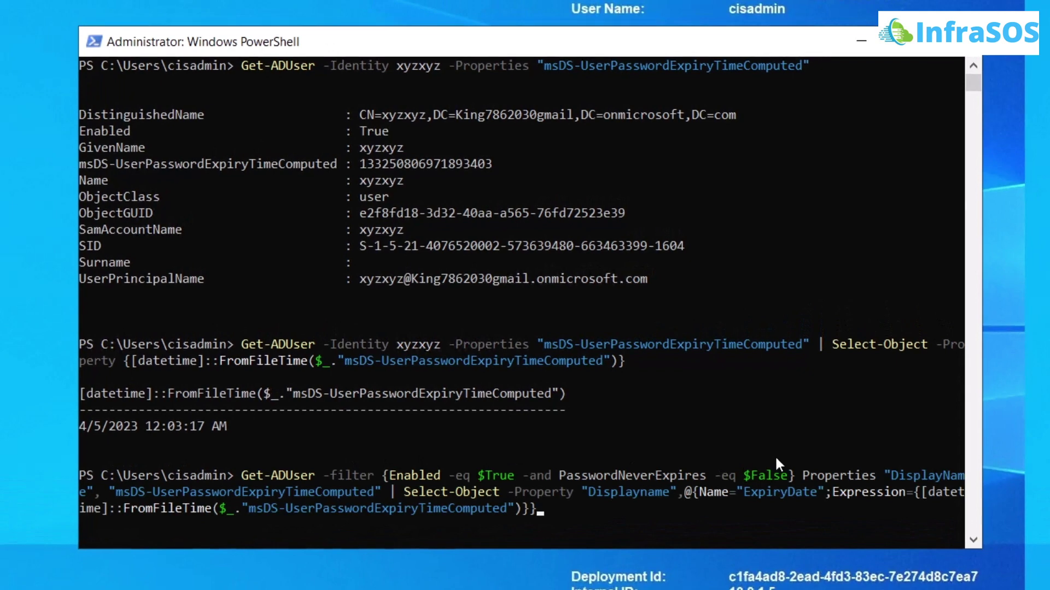
key("Return")
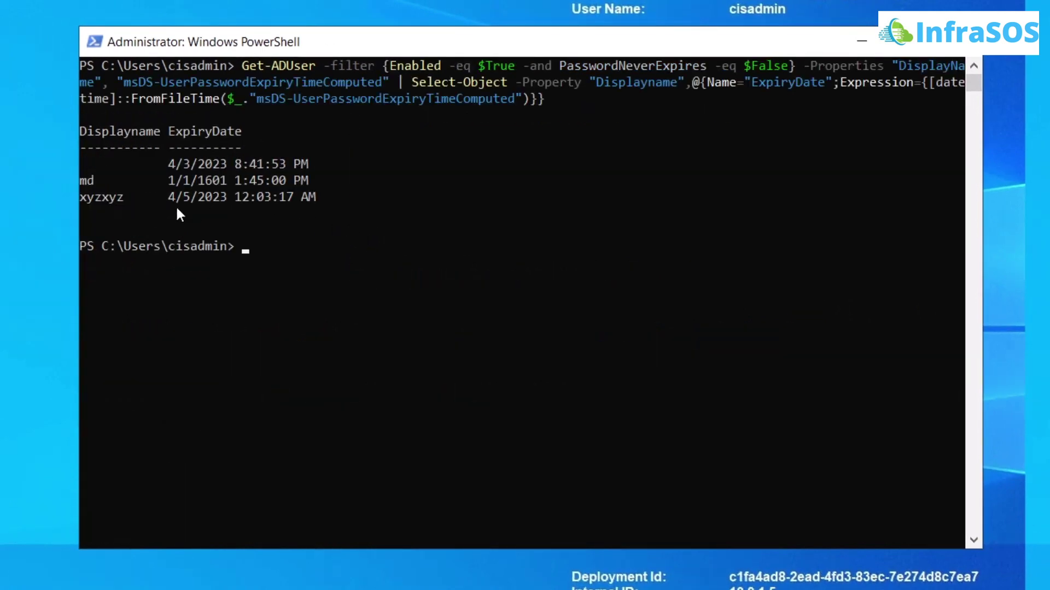